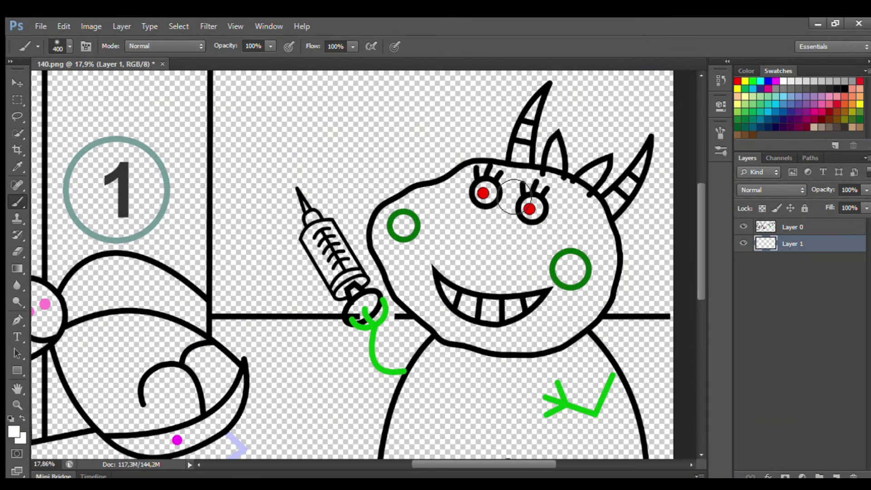
Paint the horned monster's eyes black around the red pupils and its teeth yellow on Layer 1.
key(bracketleft)
key(bracketleft)
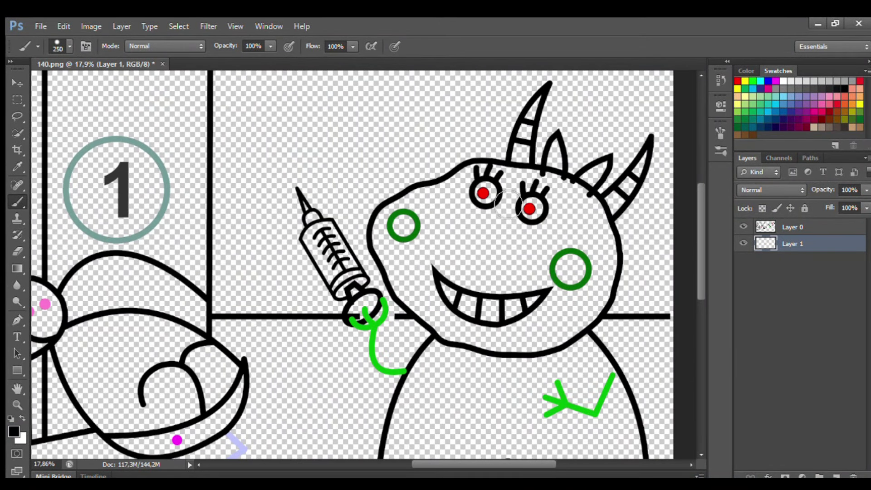
click(484, 193)
key(bracketleft)
click(534, 210)
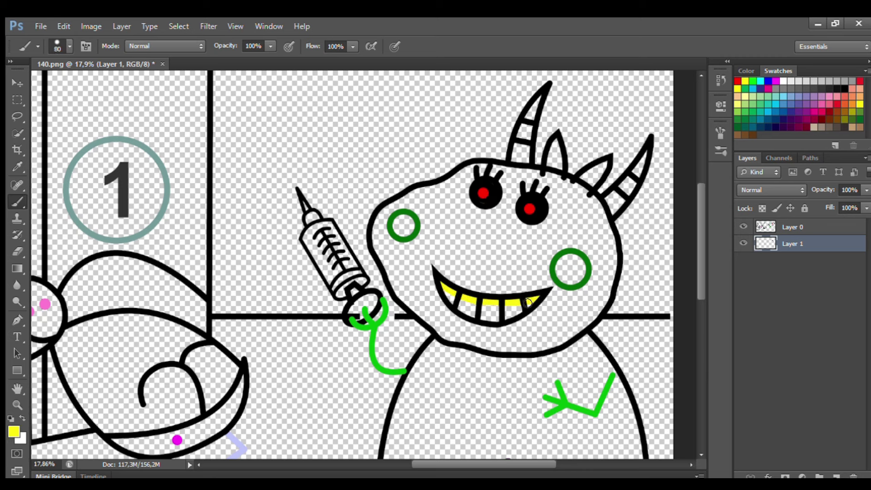
Sample the dark green cheek outline and fill both of the monster's cheeks with it.
alt+click(391, 227)
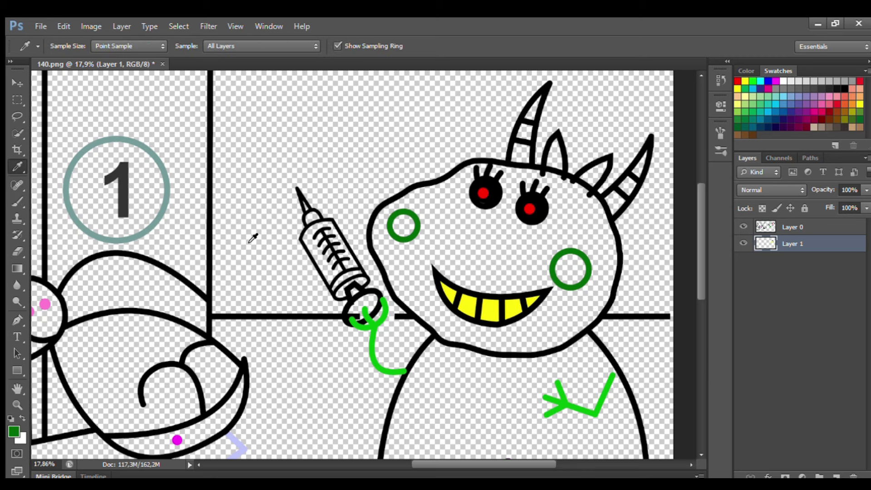
click(565, 269)
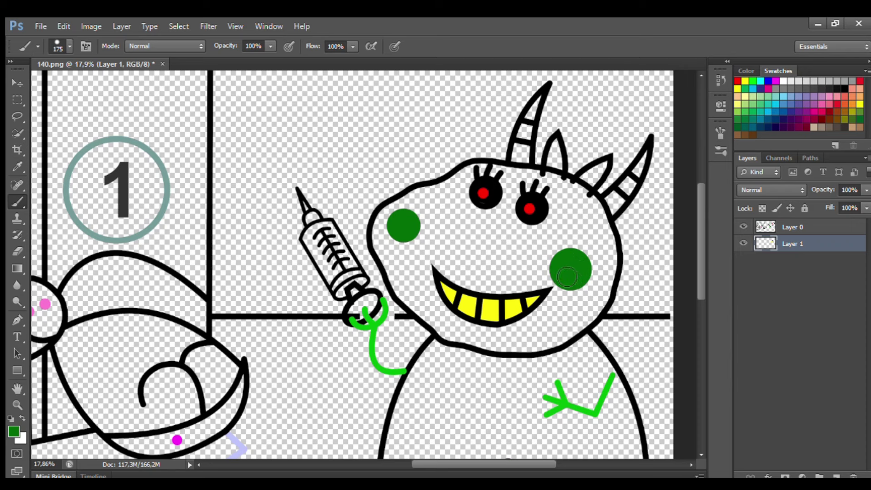
Add a new layer beneath the others and paint the monster's head, horns and ears in the arm's bright green.
alt+click(378, 320)
key(ctrl+shift+alt+n)
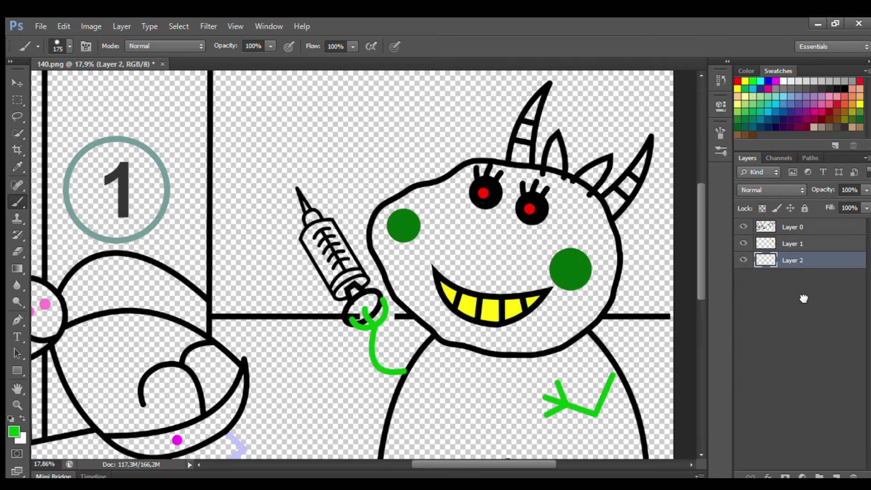
mouse_move(527, 175)
mouse_down()
mouse_move(492, 173)
mouse_move(421, 206)
mouse_move(381, 256)
mouse_move(410, 304)
mouse_move(481, 343)
mouse_move(567, 341)
mouse_move(610, 277)
mouse_move(595, 210)
mouse_move(532, 184)
mouse_move(603, 218)
mouse_move(595, 254)
mouse_move(472, 295)
mouse_move(570, 302)
mouse_move(435, 304)
mouse_up()
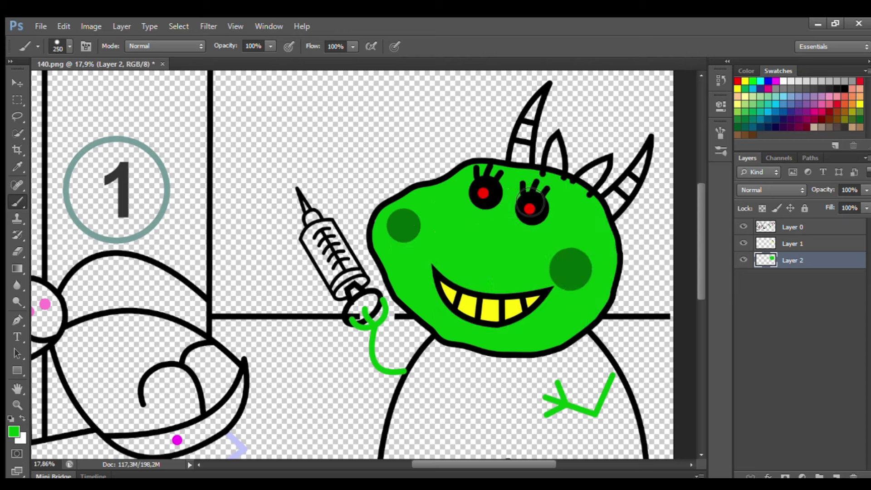
drag(534, 109, 532, 117)
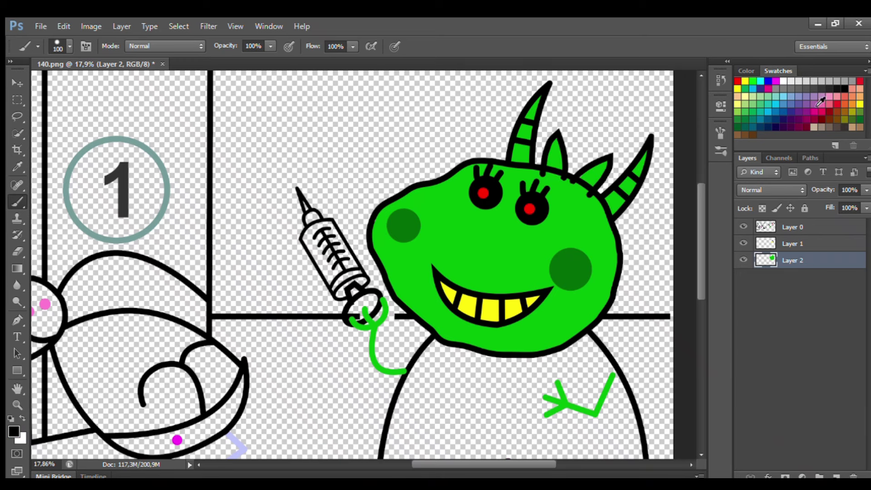
Paint the monster's dress dark purple on Layer 2 with an enlarged brush.
scroll(622, 215, down, 5)
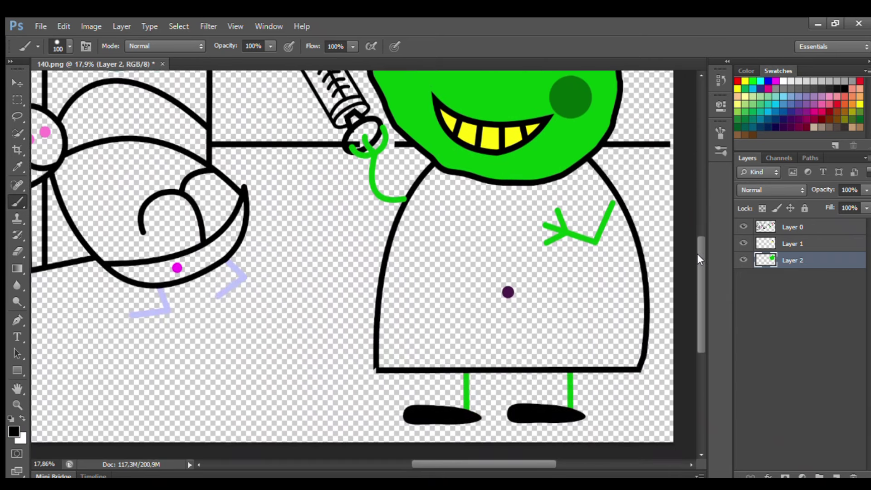
key(bracketright)
mouse_move(439, 181)
mouse_down()
mouse_move(492, 189)
mouse_move(563, 184)
mouse_move(590, 170)
mouse_move(633, 255)
mouse_move(640, 352)
mouse_move(590, 362)
mouse_move(397, 364)
mouse_move(389, 336)
mouse_move(395, 274)
mouse_move(432, 184)
mouse_move(444, 197)
mouse_move(581, 197)
mouse_move(462, 216)
mouse_move(527, 235)
mouse_move(619, 241)
mouse_move(433, 255)
mouse_move(519, 279)
mouse_move(635, 280)
mouse_move(591, 354)
mouse_move(404, 354)
mouse_move(578, 333)
mouse_move(515, 312)
mouse_move(532, 304)
mouse_move(409, 308)
mouse_up()
key(bracketright)
key(bracketright)
key(bracketright)
key(i)
key(b)
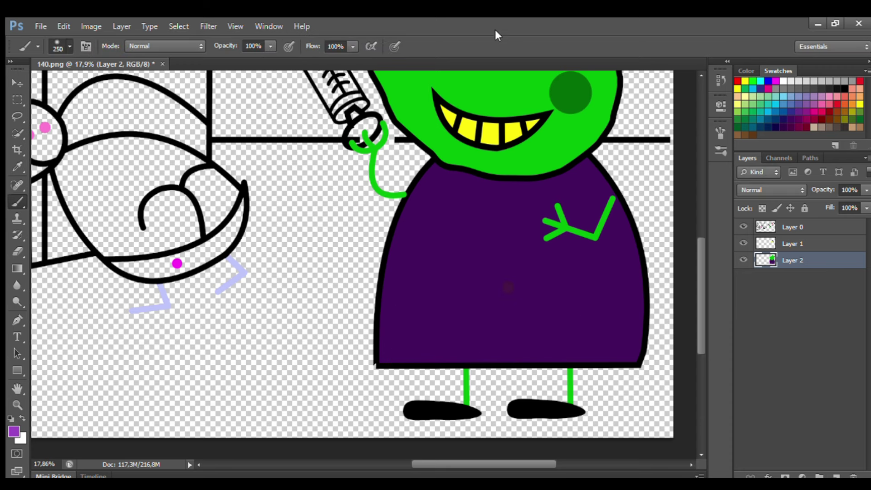
Add a large soft lighter-purple glow to the middle of the dress and cover the marker dot on Layer 0.
key(bracketright)
key(bracketright)
key(bracketright)
key(bracketright)
key(bracketright)
key(bracketright)
key(bracketright)
key(bracketright)
key(bracketright)
key(bracketright)
key(bracketright)
click(510, 267)
scroll(472, 331, down, 1)
click(799, 225)
click(504, 290)
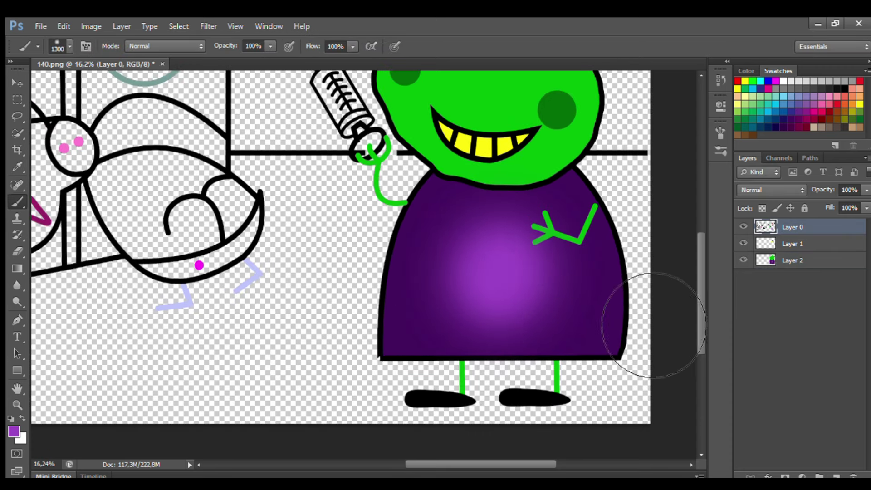
Paint the syringe barrel bright green and its tip, collar and plunger red on Layer 1.
scroll(649, 321, down, 2)
scroll(509, 222, up, 1)
click(752, 81)
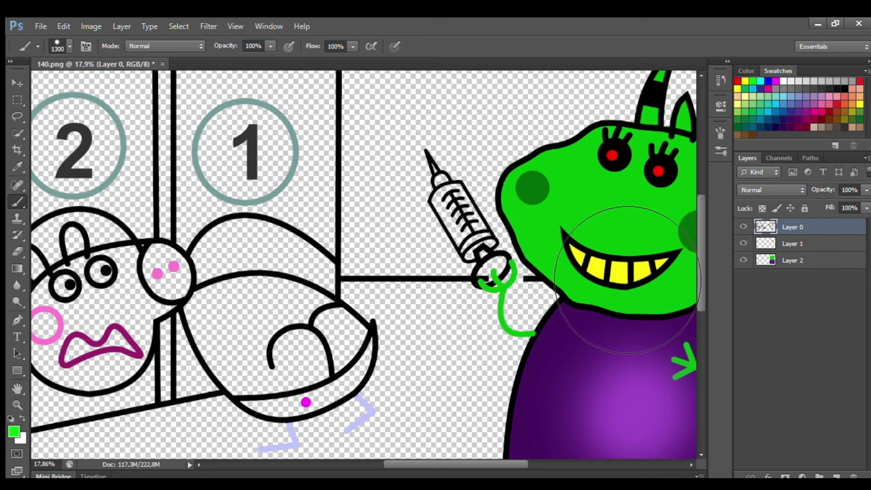
key(bracketleft)
key(bracketleft)
key(bracketleft)
key(bracketleft)
key(bracketleft)
key(bracketleft)
key(bracketleft)
key(bracketleft)
key(bracketleft)
key(bracketleft)
key(bracketleft)
key(bracketleft)
key(bracketleft)
scroll(457, 208, up, 1)
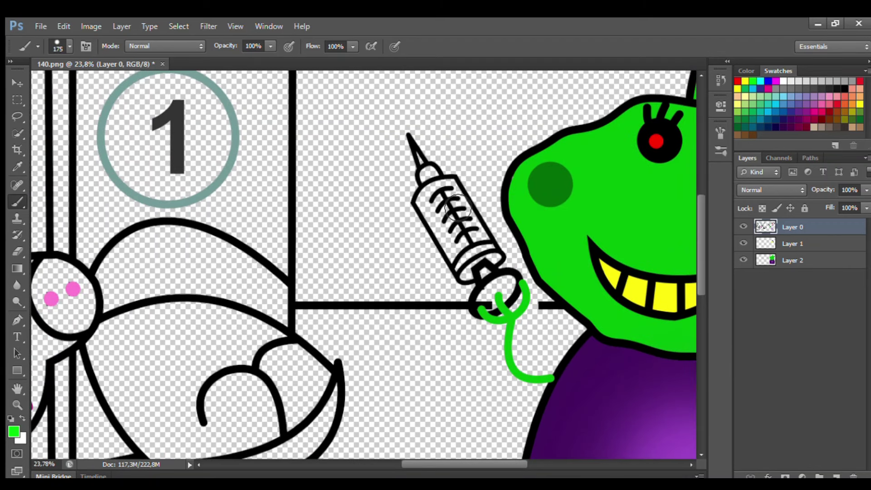
click(793, 245)
mouse_move(425, 193)
mouse_down()
mouse_move(452, 258)
mouse_move(475, 242)
mouse_move(448, 186)
mouse_up()
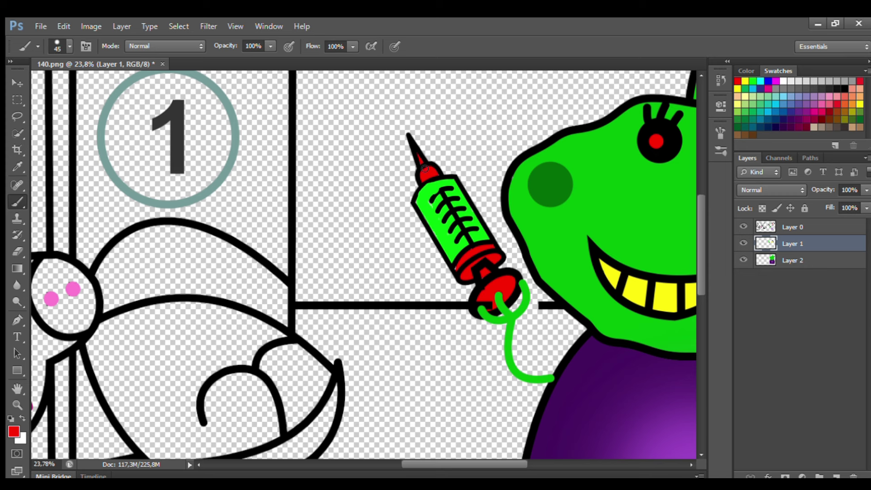
Sample the magenta marker dot and fill the lower band of the figure under panel 1 with it.
scroll(425, 168, down, 4)
scroll(614, 282, up, 5)
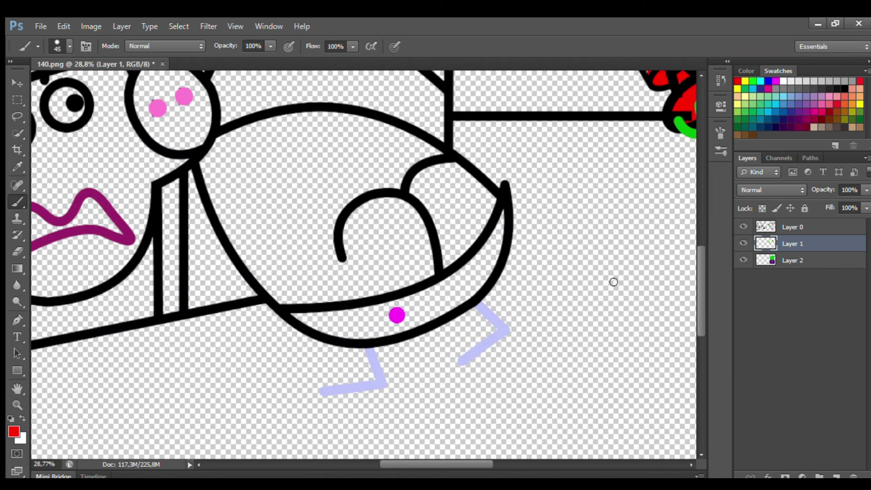
alt+click(397, 315)
key(bracketright)
key(bracketright)
key(bracketright)
key(bracketright)
key(bracketright)
key(bracketright)
key(bracketright)
mouse_move(292, 318)
mouse_down()
mouse_move(387, 315)
mouse_move(468, 285)
mouse_move(504, 246)
mouse_move(509, 223)
mouse_move(461, 309)
mouse_move(324, 328)
mouse_up()
Sample the lavender of the legs and paint the body of the same figure with it.
alt+click(372, 358)
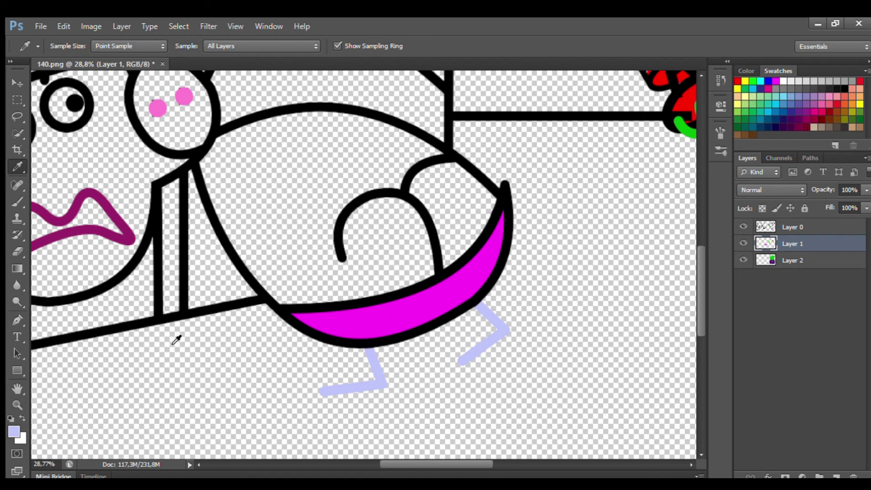
key(bracketright)
key(bracketright)
mouse_move(220, 159)
mouse_down()
mouse_move(457, 184)
mouse_move(376, 294)
mouse_move(247, 239)
mouse_move(397, 165)
mouse_move(253, 194)
mouse_move(281, 213)
mouse_move(390, 213)
mouse_up()
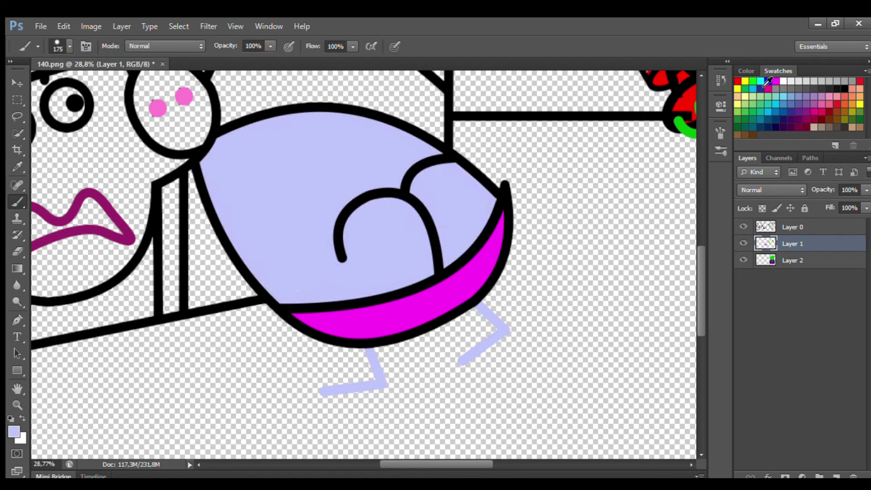
Dab soft red spots of two sizes onto the two rounded shapes of the lavender body.
click(447, 200)
click(389, 246)
key(bracketleft)
key(bracketleft)
click(400, 213)
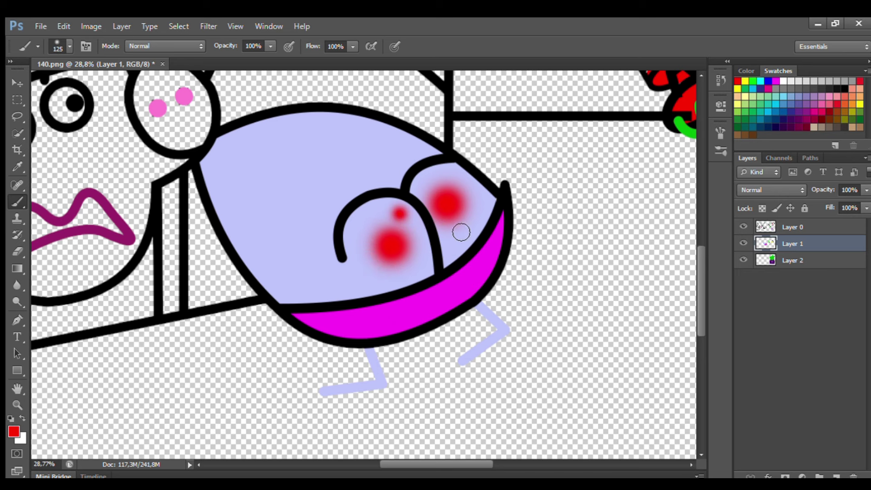
click(455, 230)
Paint the whites of the pig's eyes and fill its cheek with the outline's pink.
drag(442, 464, 396, 459)
scroll(593, 370, up, 3)
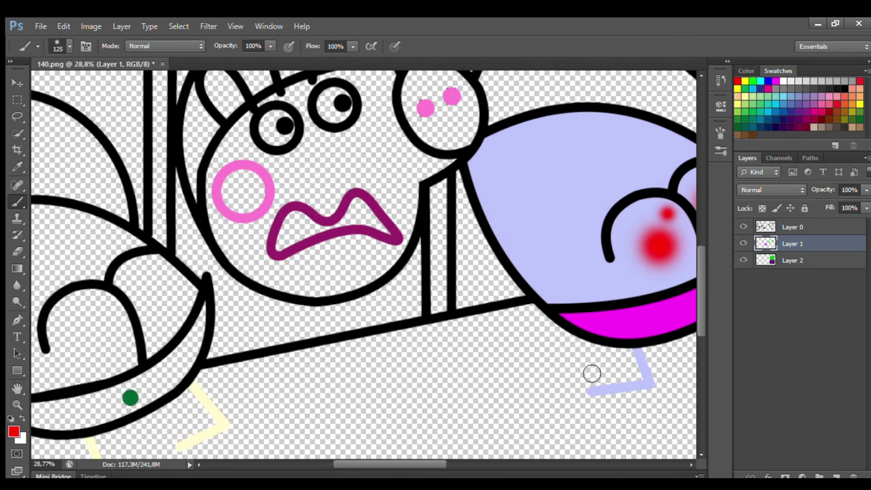
drag(329, 193, 344, 213)
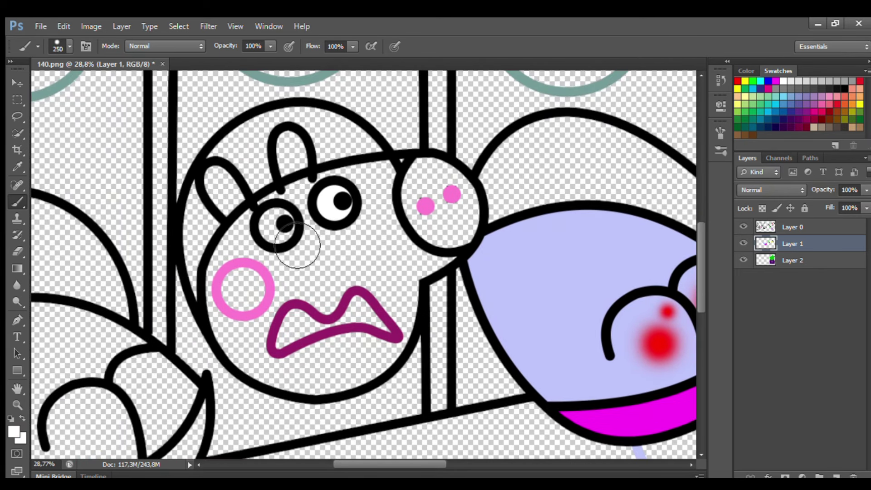
drag(272, 218, 284, 231)
key(i)
click(18, 203)
drag(238, 283, 262, 309)
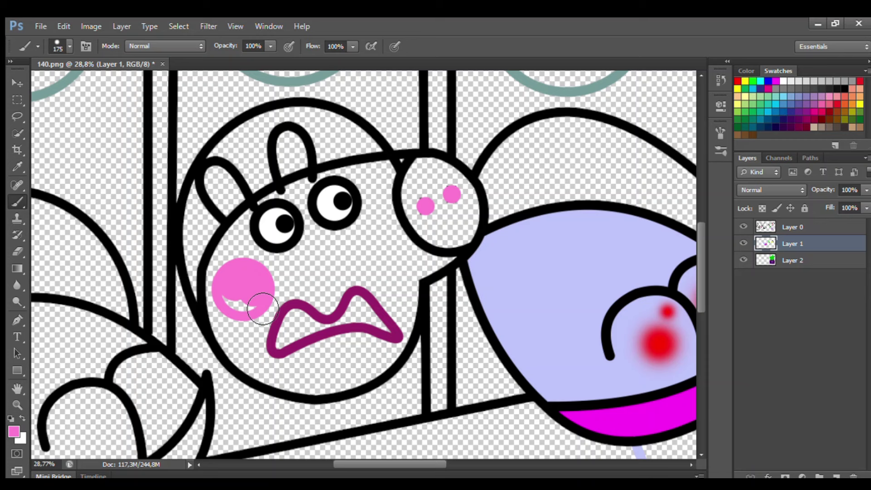
Fill the inside of the pig's mouth with black using a smaller brush.
click(846, 88)
key(bracketleft)
key(bracketleft)
key(bracketleft)
mouse_move(284, 338)
mouse_down()
mouse_move(307, 323)
mouse_move(326, 331)
mouse_move(363, 306)
mouse_up()
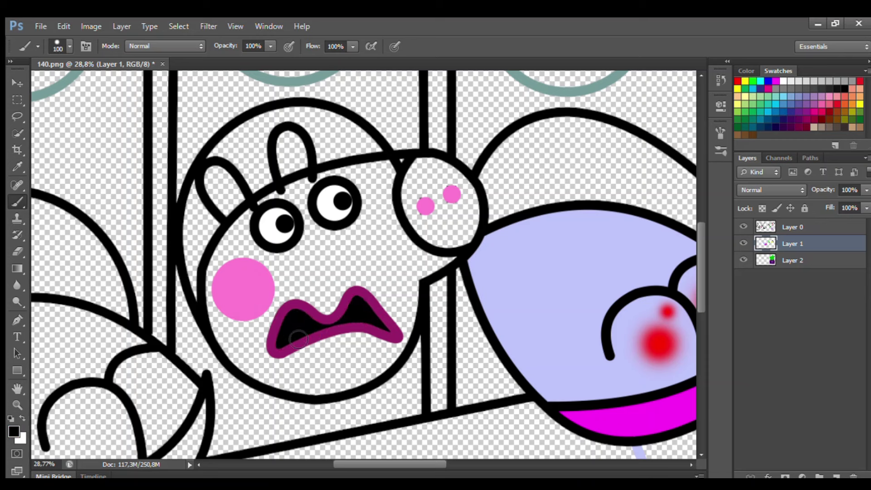
Choose a lighter pink and paint the pig's head, ears and snout with it on Layer 2.
key(i)
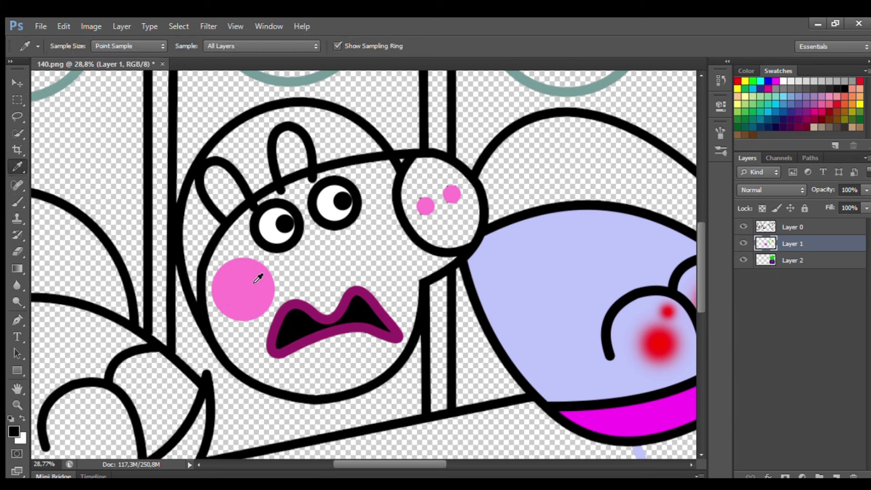
click(14, 431)
click(414, 186)
click(648, 178)
click(793, 260)
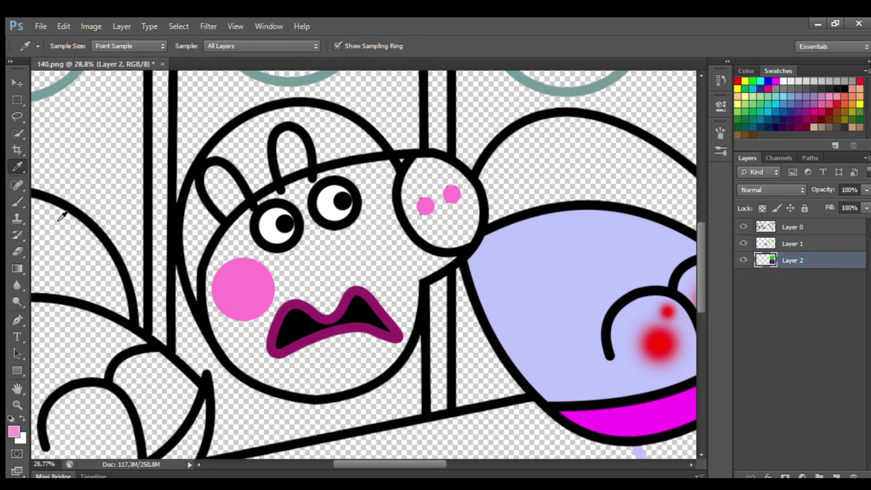
click(17, 201)
mouse_move(286, 154)
mouse_down()
mouse_move(304, 177)
mouse_move(248, 210)
mouse_move(216, 190)
mouse_move(246, 208)
mouse_move(262, 248)
mouse_move(236, 269)
mouse_move(234, 347)
mouse_move(287, 384)
mouse_move(369, 382)
mouse_move(413, 335)
mouse_move(476, 226)
mouse_move(443, 181)
mouse_move(449, 216)
mouse_move(418, 184)
mouse_move(296, 217)
mouse_move(374, 224)
mouse_move(266, 259)
mouse_move(306, 306)
mouse_move(275, 345)
mouse_move(399, 300)
mouse_move(370, 354)
mouse_up()
key(bracketright)
key(bracketright)
key(bracketright)
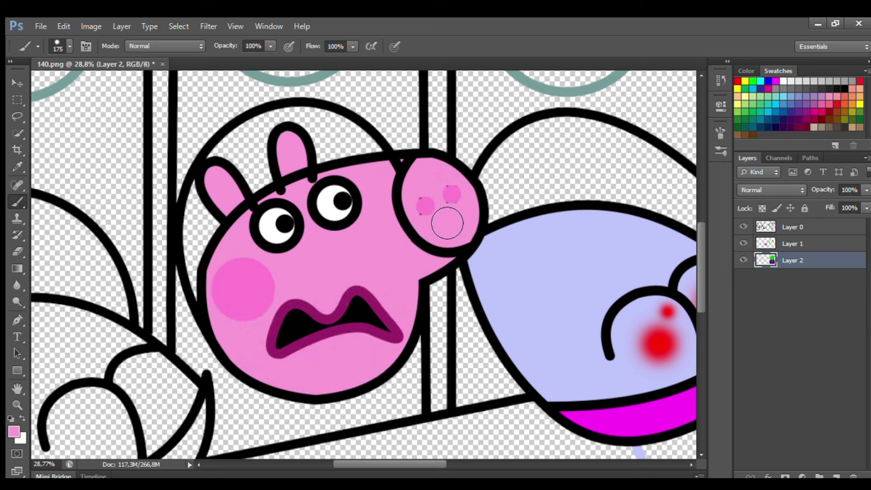
Paint over the stray black line inside the pig's head beside the snout with light pink on Layer 0.
click(794, 230)
key(bracketleft)
key(bracketleft)
key(bracketleft)
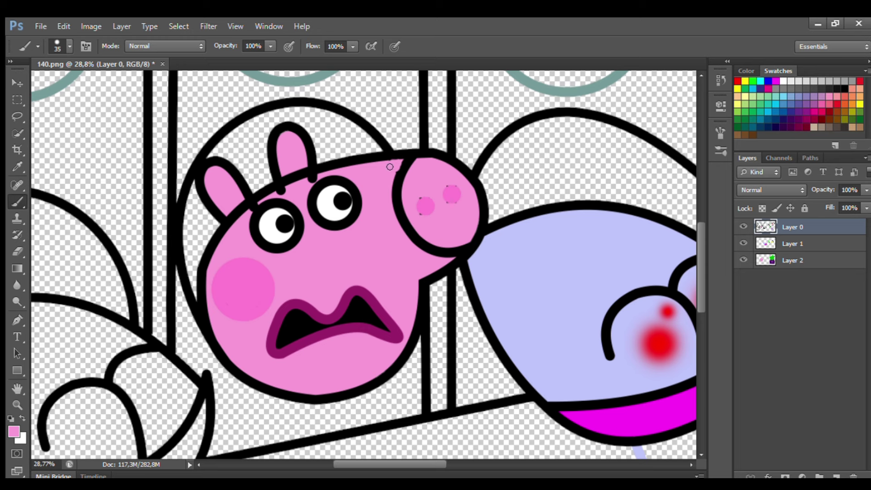
Fill the lower band of the leftmost figure with the marker dot's dark green on Layer 2.
click(792, 260)
scroll(658, 265, down, 1)
drag(411, 464, 362, 454)
scroll(390, 409, down, 3)
key(alt)
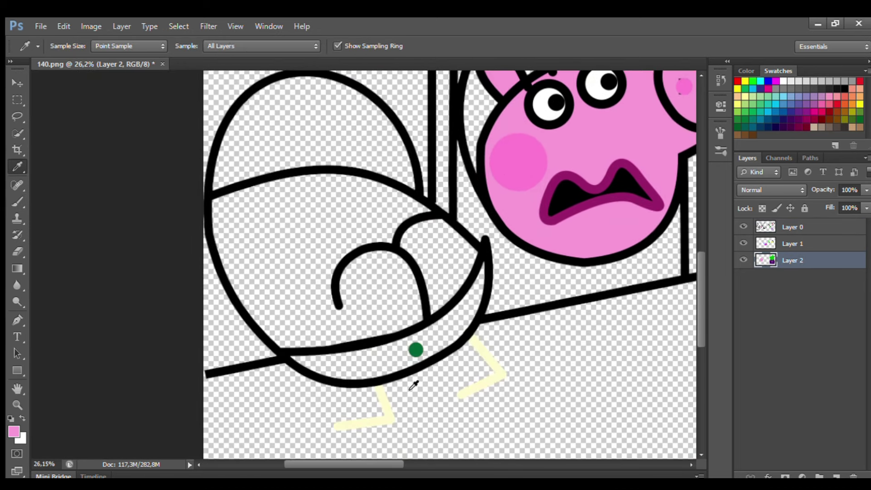
click(15, 204)
mouse_move(294, 361)
mouse_down()
mouse_move(384, 357)
mouse_move(458, 330)
mouse_move(482, 293)
mouse_move(480, 320)
mouse_move(409, 363)
mouse_move(337, 377)
mouse_up()
Sample the cream of the legs and paint the leftmost figure's body with it.
click(17, 167)
click(381, 397)
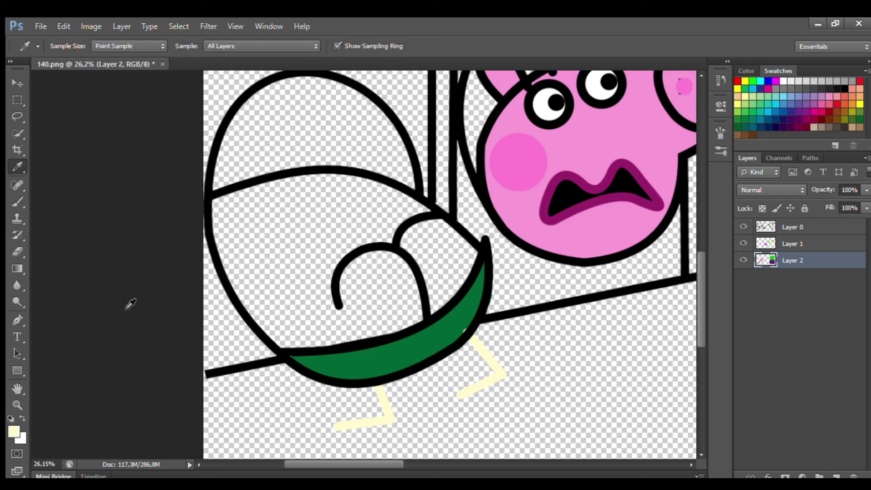
click(18, 201)
key(bracketright)
mouse_move(227, 213)
mouse_down()
mouse_move(247, 286)
mouse_move(291, 342)
mouse_move(357, 341)
mouse_move(441, 311)
mouse_move(472, 264)
mouse_move(423, 223)
mouse_move(325, 191)
mouse_move(242, 228)
mouse_move(343, 218)
mouse_move(446, 288)
mouse_move(275, 286)
mouse_move(344, 300)
mouse_move(397, 278)
mouse_up()
key(bracketright)
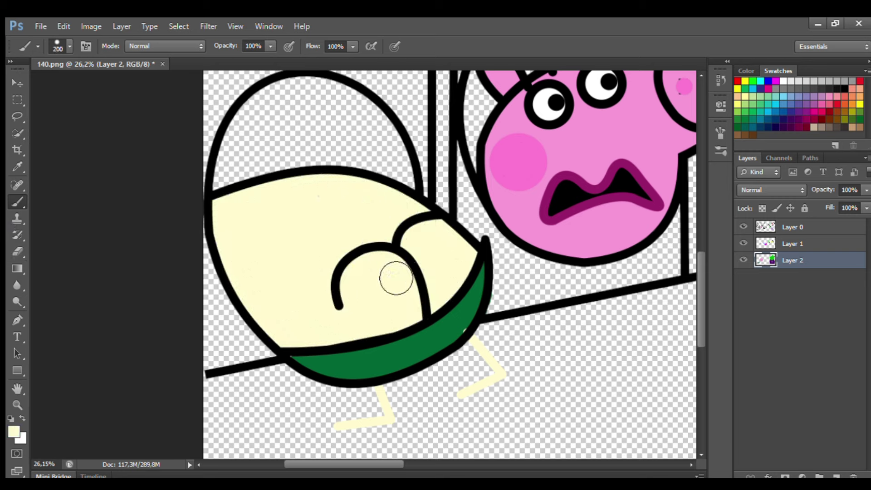
Dab soft red spots onto the two rounded shapes of the cream body.
click(379, 285)
click(399, 302)
click(430, 253)
click(443, 278)
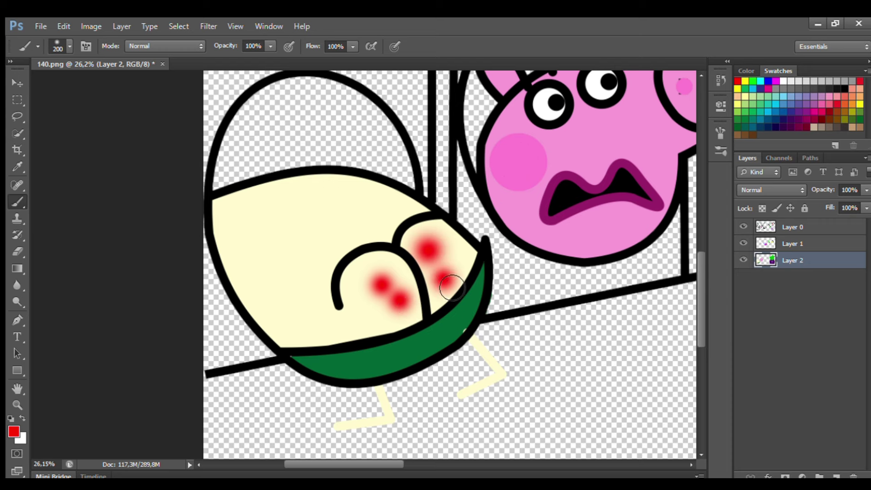
key(bracketright)
click(379, 282)
Add a new layer at the bottom of the stack and fill the arched opening above the lavender body with olive.
scroll(176, 296, down, 8)
scroll(288, 269, up, 3)
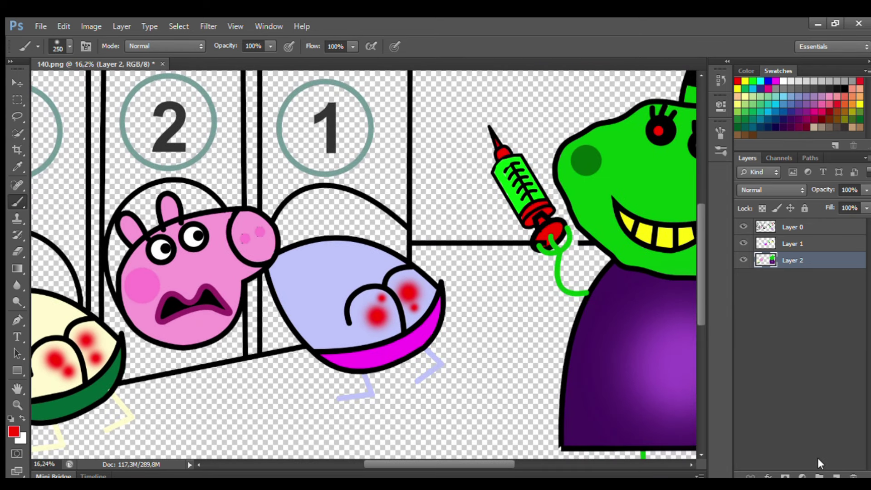
ctrl+click(837, 476)
click(295, 237)
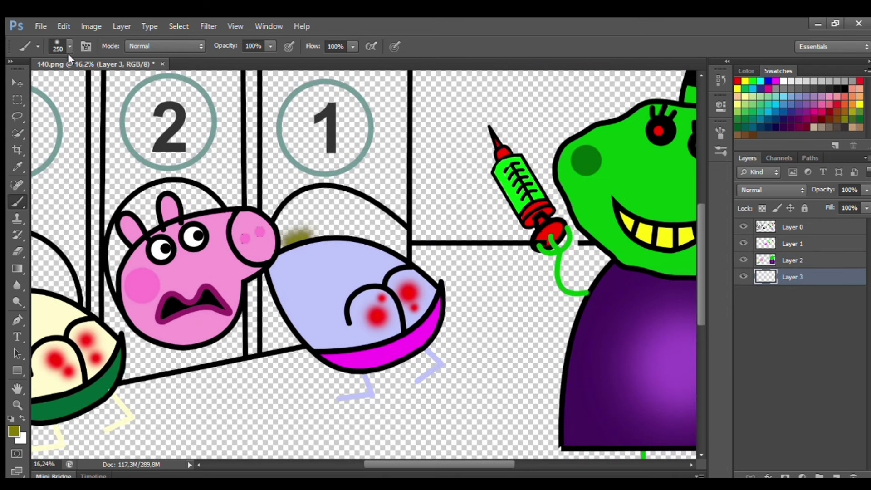
mouse_move(297, 245)
mouse_down()
mouse_move(363, 245)
mouse_move(406, 269)
mouse_move(400, 241)
mouse_move(368, 217)
mouse_move(298, 224)
mouse_move(332, 209)
mouse_up()
Add another bottom layer and fill panel 1 with yellow-green and its number circle with orange.
scroll(660, 275, up, 3)
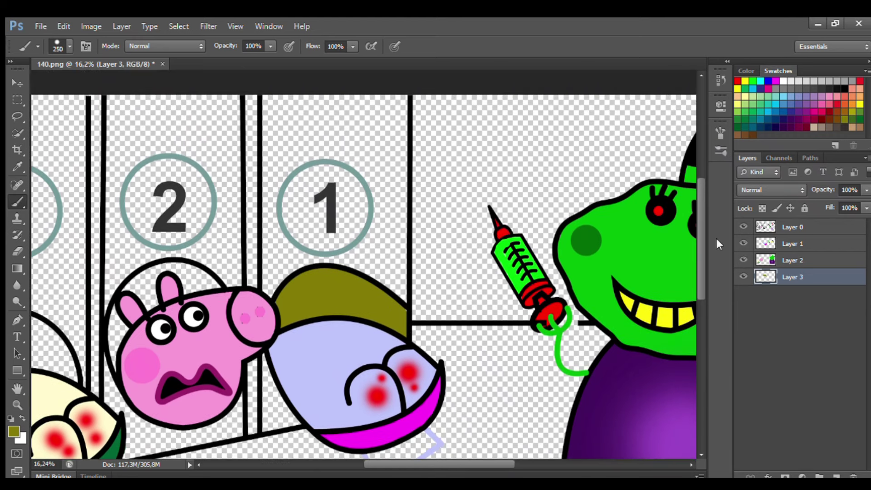
ctrl+click(837, 477)
key(i)
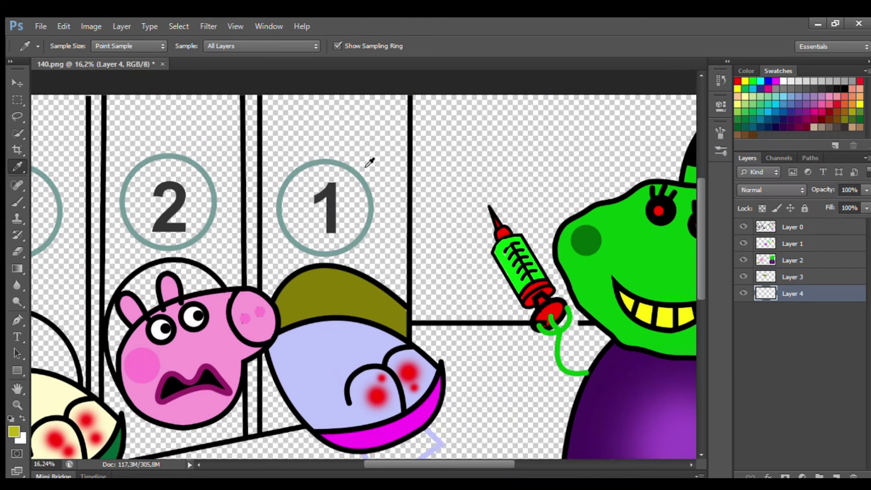
key(b)
mouse_move(274, 97)
mouse_down()
mouse_move(282, 243)
mouse_move(370, 268)
mouse_move(398, 257)
mouse_move(401, 110)
mouse_move(317, 118)
mouse_move(331, 218)
mouse_move(386, 145)
mouse_up()
key(bracketleft)
mouse_move(278, 363)
mouse_down()
mouse_move(275, 422)
mouse_move(288, 398)
mouse_up()
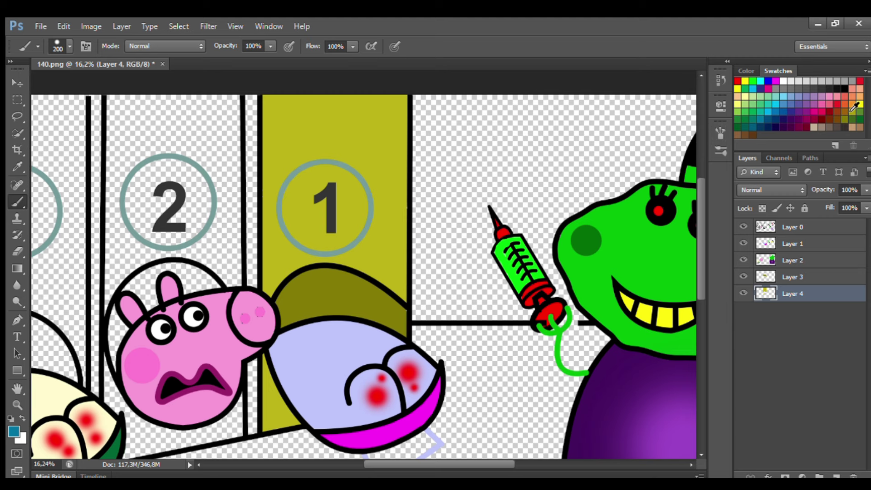
mouse_move(305, 194)
mouse_down()
mouse_move(345, 182)
mouse_move(364, 227)
mouse_move(308, 242)
mouse_move(348, 214)
mouse_move(327, 211)
mouse_up()
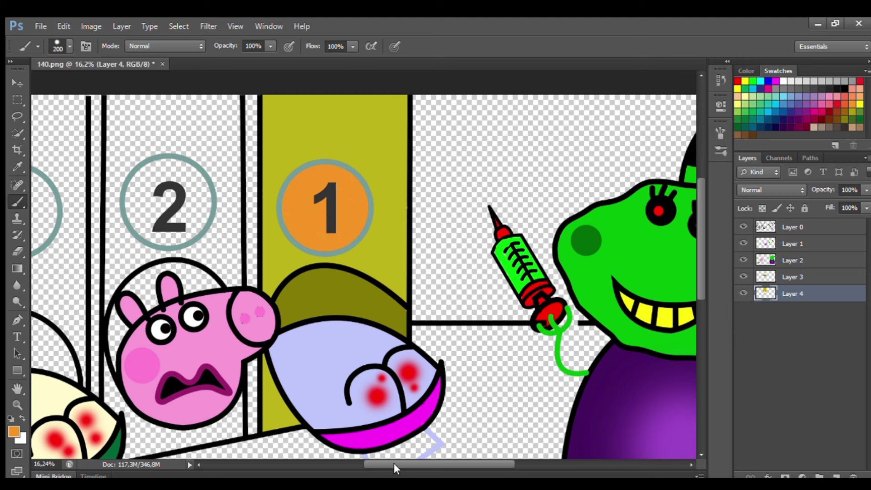
Sample the olive of the arched opening, darken it and paint the narrow strip between panels 1 and 2.
drag(394, 463, 378, 455)
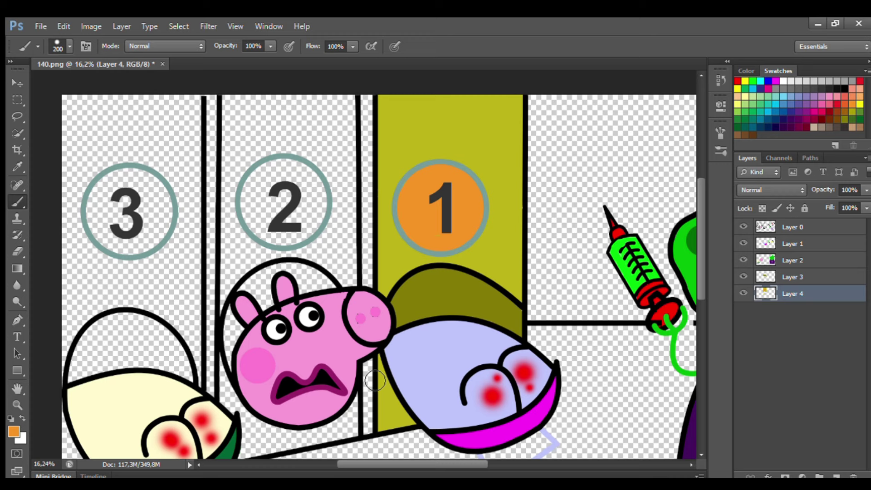
alt+click(414, 292)
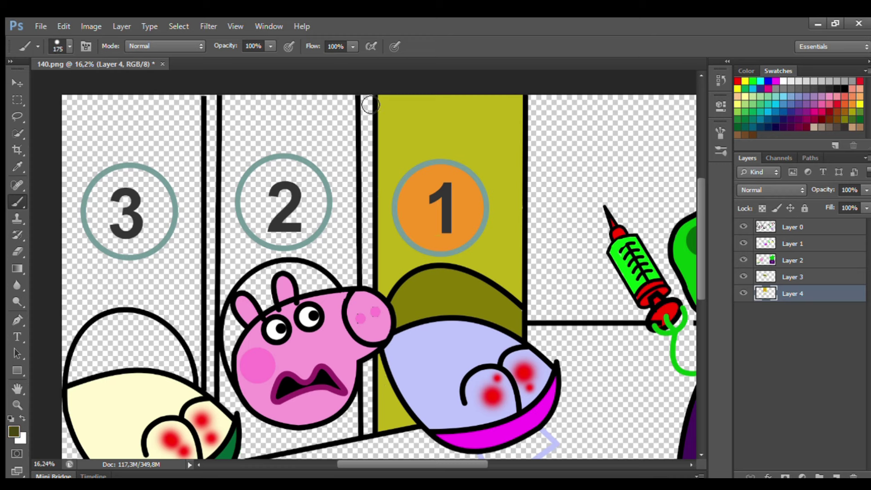
key(bracketleft)
drag(371, 105, 368, 147)
drag(370, 188, 370, 277)
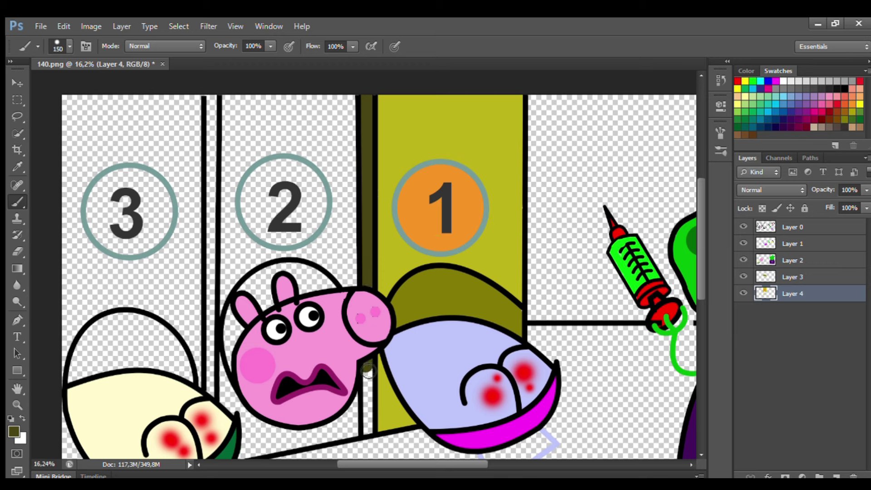
drag(368, 371, 369, 427)
Choose a dark navy and fill the arched opening behind the pig's head with it.
click(17, 168)
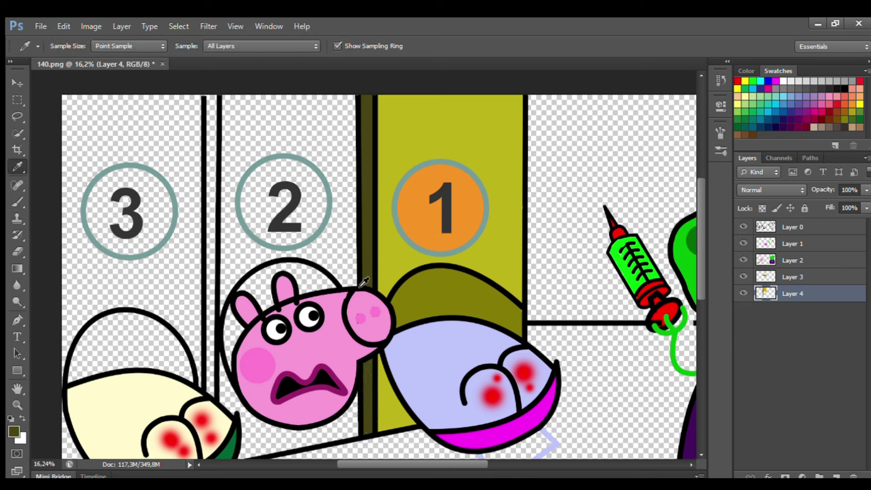
key(b)
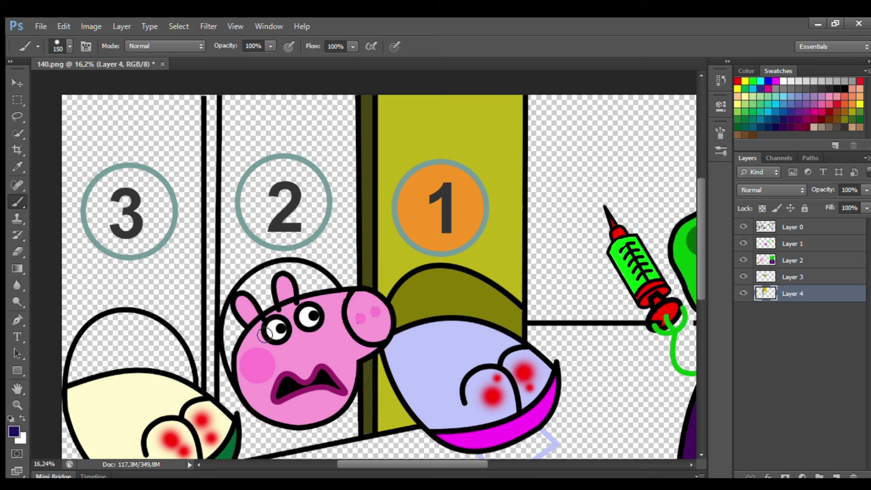
mouse_move(243, 379)
mouse_down()
mouse_move(232, 341)
mouse_move(277, 272)
mouse_move(335, 299)
mouse_move(265, 297)
mouse_up()
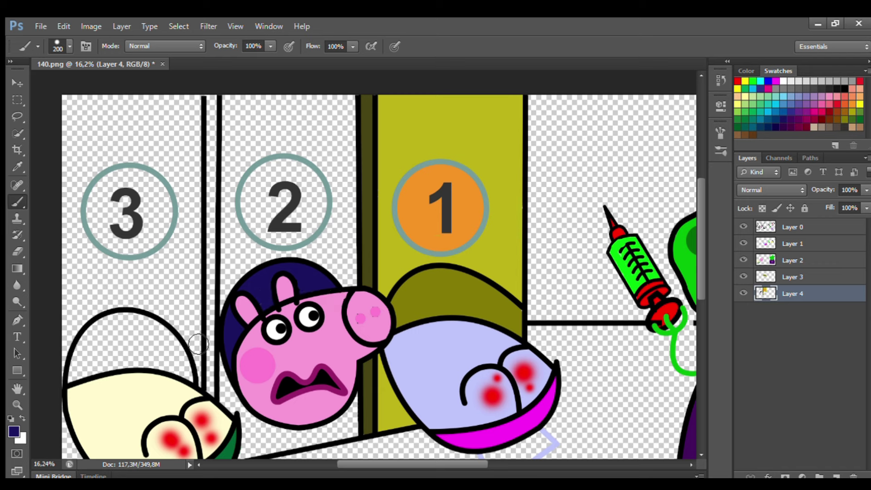
Add a new layer at the bottom of the stack and fill panel 2 with a lighter blue-violet.
click(14, 431)
click(471, 219)
click(595, 156)
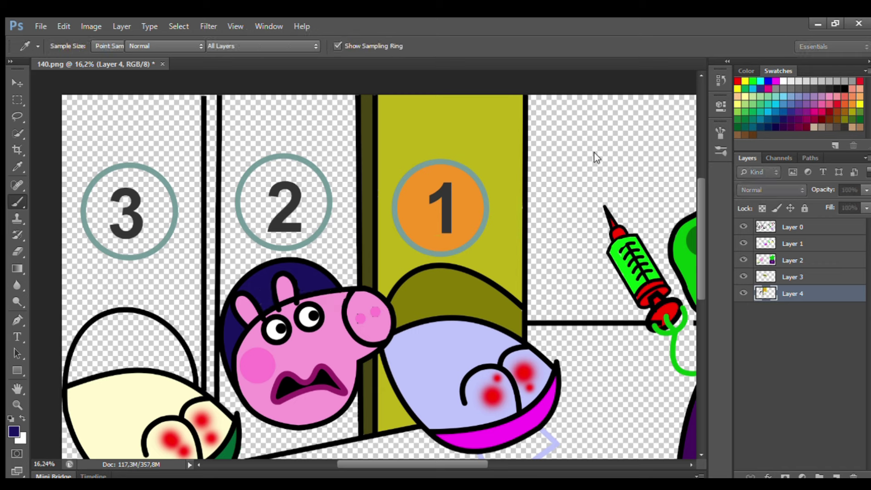
click(835, 474)
key(])
mouse_move(232, 96)
mouse_down()
mouse_move(240, 416)
mouse_move(239, 376)
mouse_move(249, 451)
mouse_up()
mouse_move(259, 103)
mouse_down()
mouse_move(331, 110)
mouse_move(363, 234)
mouse_move(327, 119)
mouse_move(253, 171)
mouse_move(317, 150)
mouse_move(247, 252)
mouse_move(343, 242)
mouse_up()
mouse_move(254, 429)
mouse_down()
mouse_move(359, 436)
mouse_move(268, 426)
mouse_up()
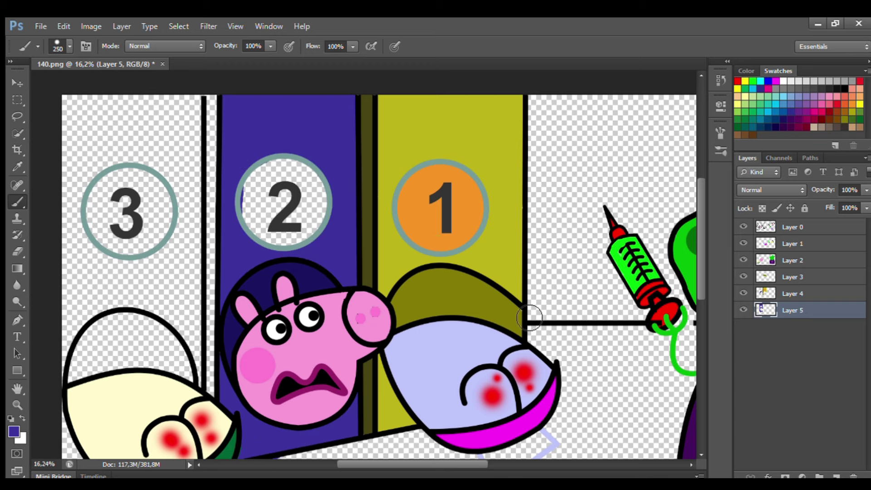
Sample the orange of number circle 1 and fill the number 2 circle with it.
scroll(243, 416, down, 2)
key(e)
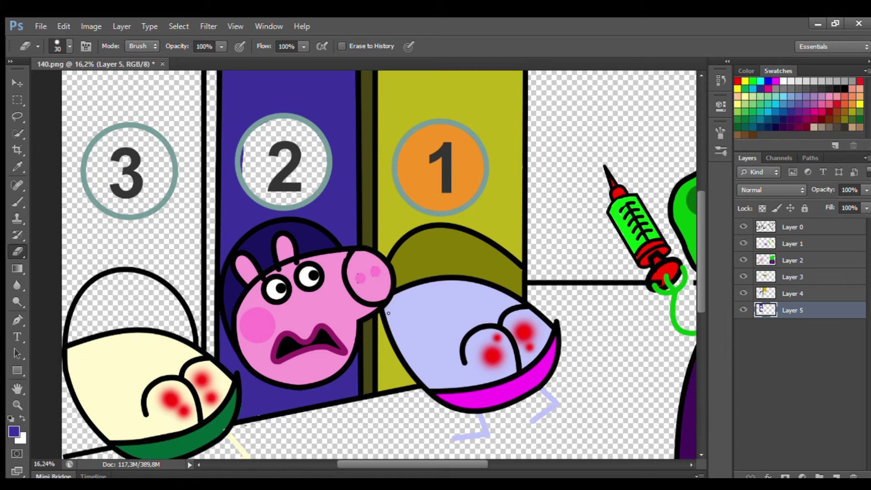
key(i)
click(411, 182)
key(b)
mouse_move(255, 154)
mouse_down()
mouse_move(300, 134)
mouse_move(322, 158)
mouse_move(256, 171)
mouse_move(281, 184)
mouse_up()
On Layer 4, fill panel 3 with grey-brown and its number circle with the sampled orange.
scroll(694, 192, up, 2)
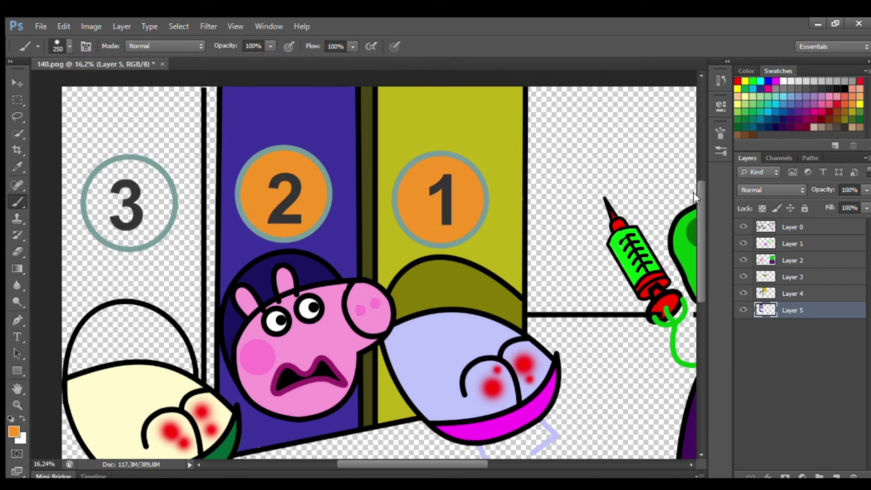
click(791, 293)
click(838, 127)
mouse_move(73, 89)
mouse_down()
mouse_move(75, 261)
mouse_move(62, 380)
mouse_move(84, 316)
mouse_move(140, 299)
mouse_move(182, 313)
mouse_move(167, 304)
mouse_move(202, 337)
mouse_move(215, 375)
mouse_move(208, 321)
mouse_move(216, 167)
mouse_move(204, 119)
mouse_move(200, 300)
mouse_move(173, 110)
mouse_move(168, 293)
mouse_move(158, 97)
mouse_move(142, 117)
mouse_move(141, 173)
mouse_move(96, 218)
mouse_move(99, 292)
mouse_move(141, 252)
mouse_up()
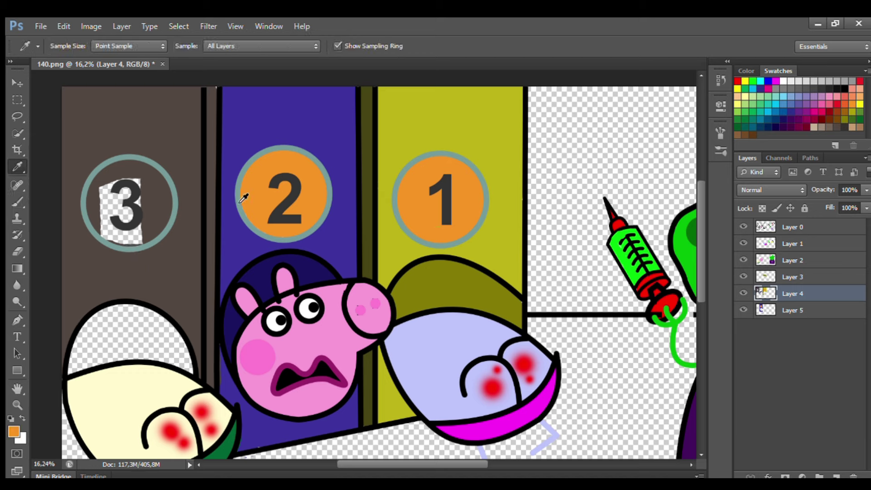
alt+click(243, 194)
mouse_move(97, 192)
mouse_down()
mouse_move(114, 187)
mouse_move(129, 236)
mouse_move(140, 190)
mouse_up()
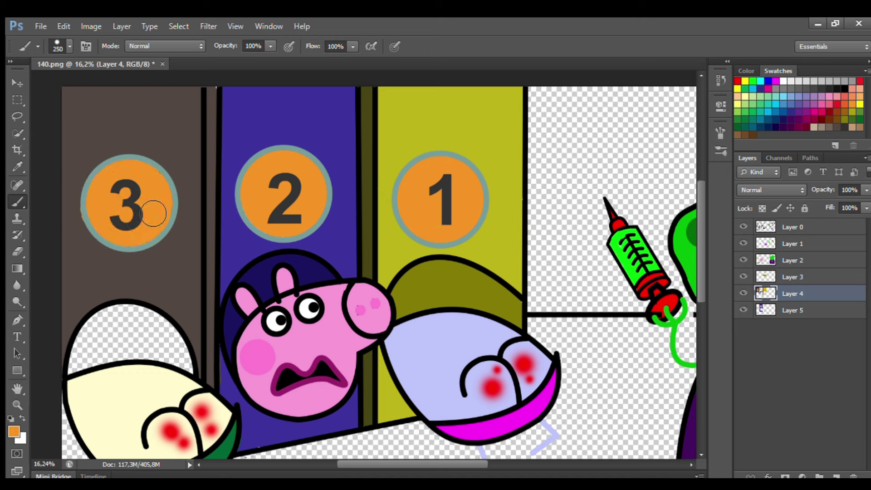
Paint the strip between panels 2 and 3 and the arched opening above the cream body dark brown.
alt+click(10, 418)
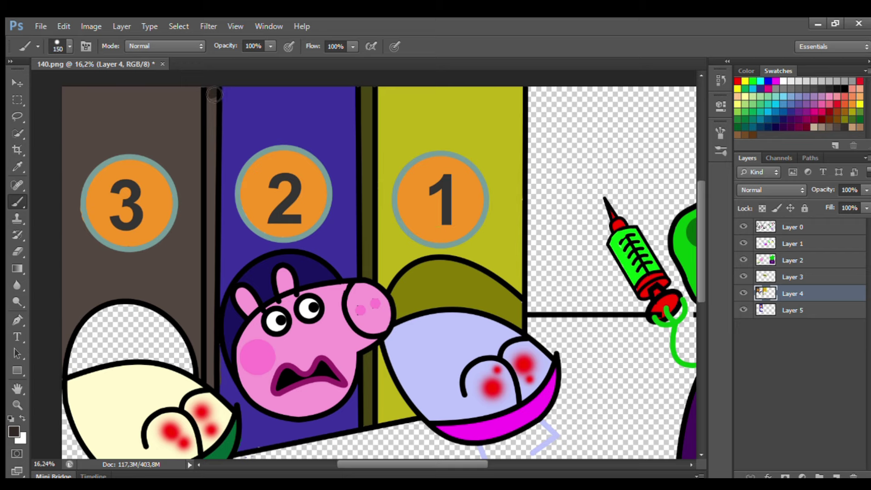
drag(214, 95, 211, 379)
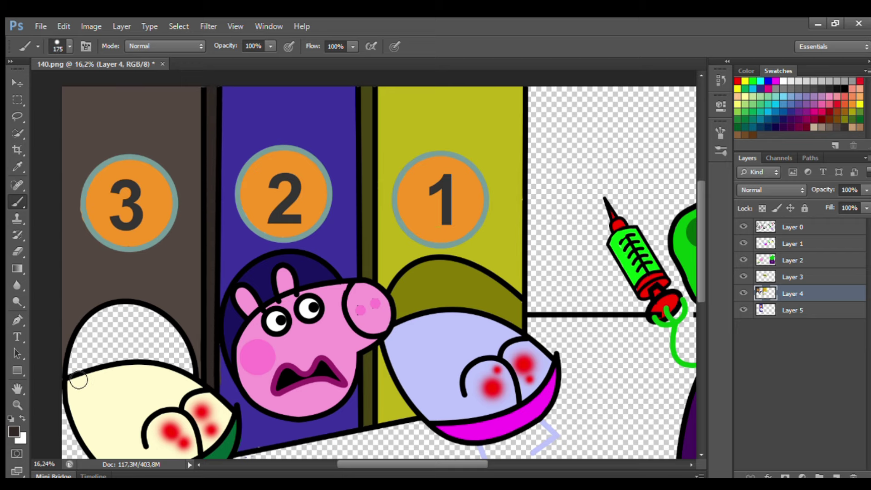
mouse_move(79, 380)
mouse_down()
mouse_move(87, 349)
mouse_move(120, 319)
mouse_move(163, 333)
mouse_move(190, 373)
mouse_up()
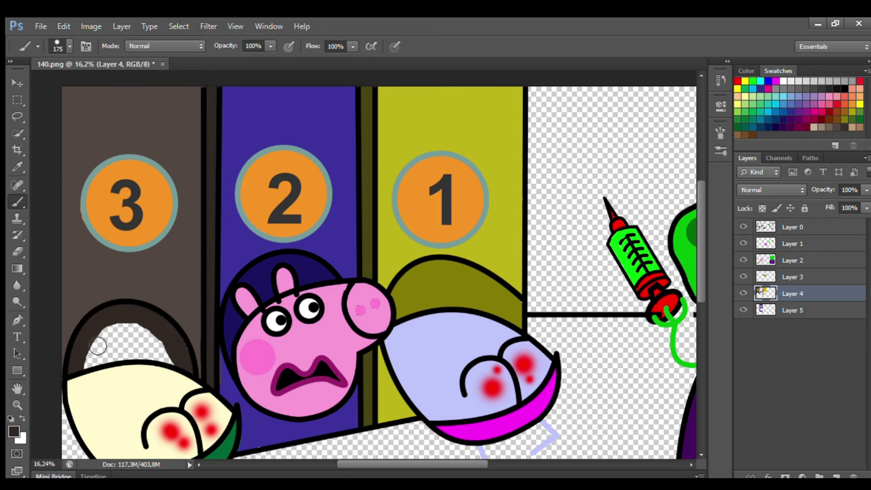
key(bracketright)
key(bracketright)
key(bracketright)
mouse_move(97, 345)
mouse_down()
mouse_move(107, 363)
mouse_move(94, 365)
mouse_move(140, 431)
mouse_up()
scroll(212, 266, down, 2)
scroll(110, 436, up, 3)
alt+click(99, 218)
Enlarge the brush to 400, then paint the wall behind the monster light blue and the floor pale green.
scroll(276, 271, down, 5)
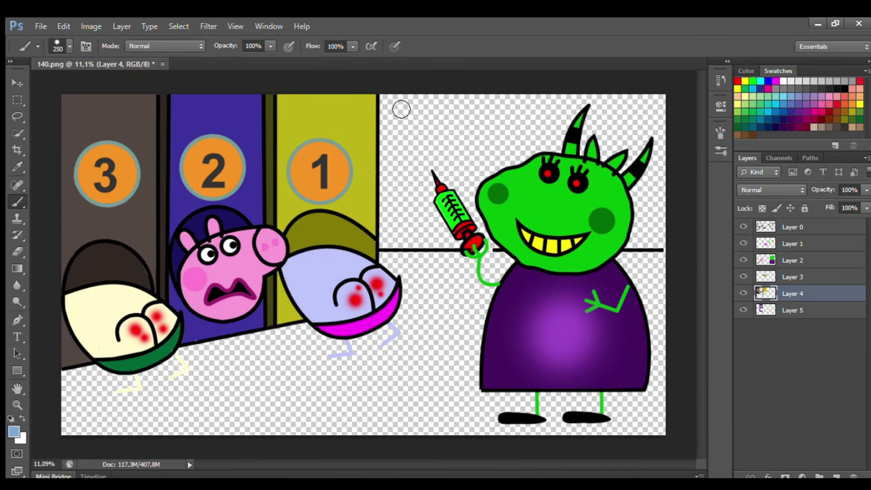
key(bracketright)
key(bracketright)
mouse_move(401, 109)
mouse_down()
mouse_move(617, 99)
mouse_move(540, 117)
mouse_move(403, 127)
mouse_move(400, 232)
mouse_move(635, 247)
mouse_move(525, 132)
mouse_move(604, 177)
mouse_move(442, 213)
mouse_move(636, 227)
mouse_move(640, 181)
mouse_up()
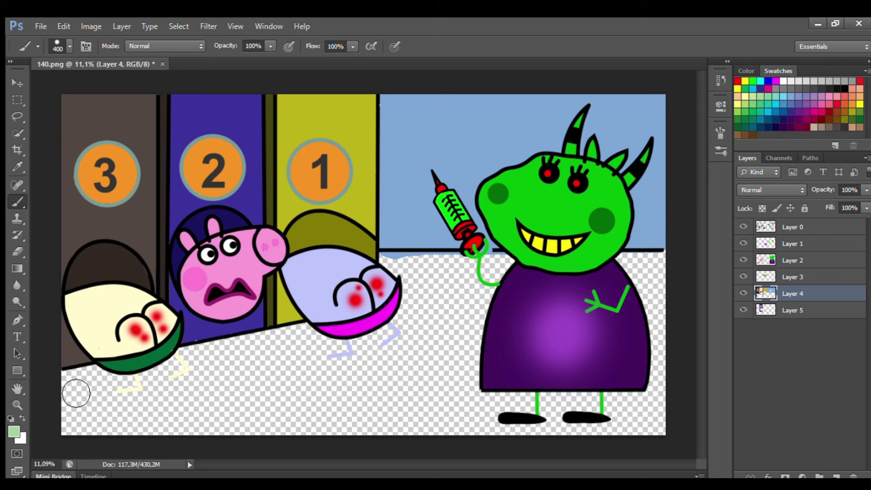
mouse_move(77, 394)
mouse_down()
mouse_move(104, 387)
mouse_move(146, 396)
mouse_move(215, 365)
mouse_move(398, 340)
mouse_move(407, 272)
mouse_move(643, 272)
mouse_move(667, 288)
mouse_move(450, 297)
mouse_move(545, 313)
mouse_move(527, 333)
mouse_move(426, 327)
mouse_move(683, 326)
mouse_move(73, 416)
mouse_move(323, 390)
mouse_move(610, 386)
mouse_move(558, 400)
mouse_move(236, 423)
mouse_move(172, 444)
mouse_move(570, 433)
mouse_move(306, 432)
mouse_up()
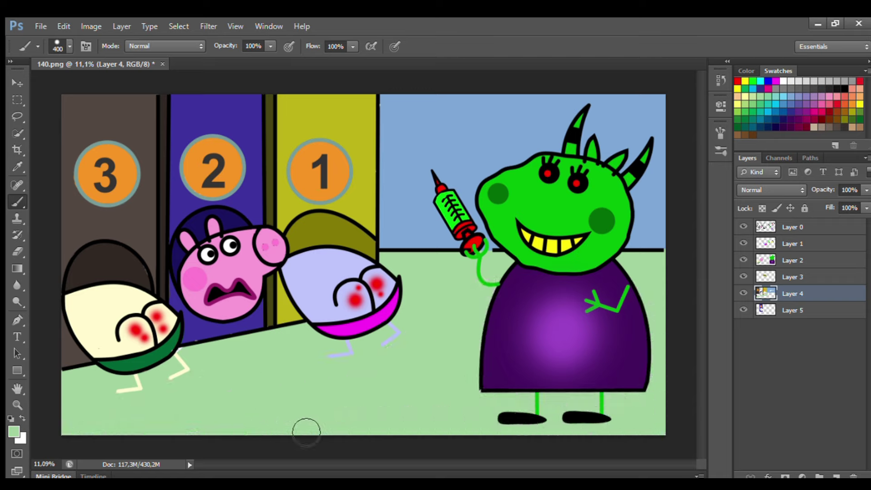
Choose a darker green and paint soft floor shadows beneath the cream and lavender figures and the monster's feet.
click(13, 432)
click(392, 237)
key(Return)
drag(124, 393, 185, 376)
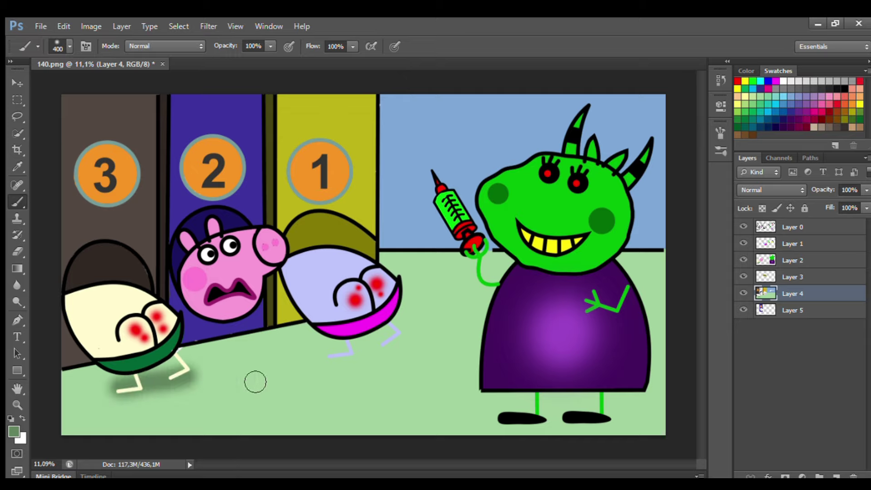
drag(336, 355, 397, 344)
click(74, 373)
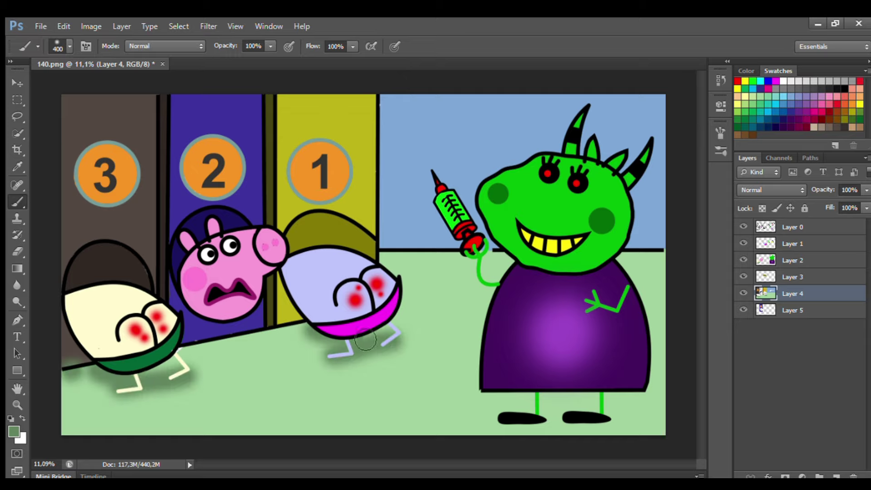
mouse_move(500, 418)
mouse_down()
mouse_move(595, 427)
mouse_move(506, 444)
mouse_move(495, 420)
mouse_up()
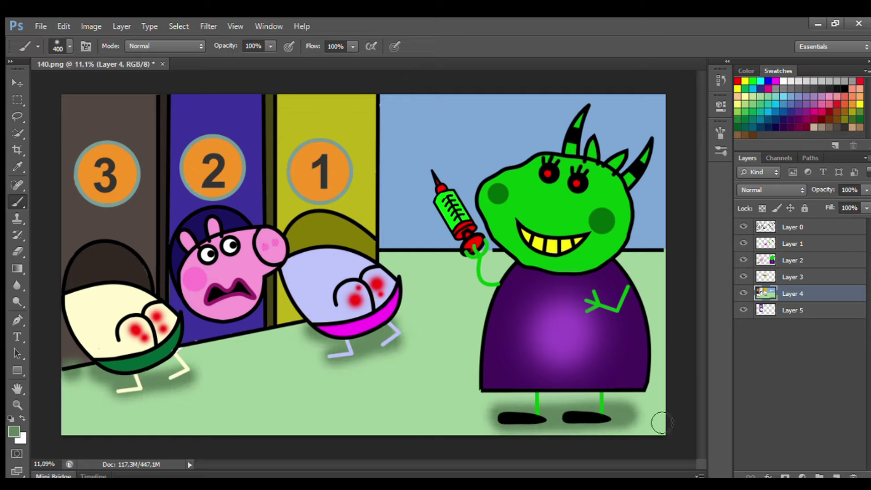